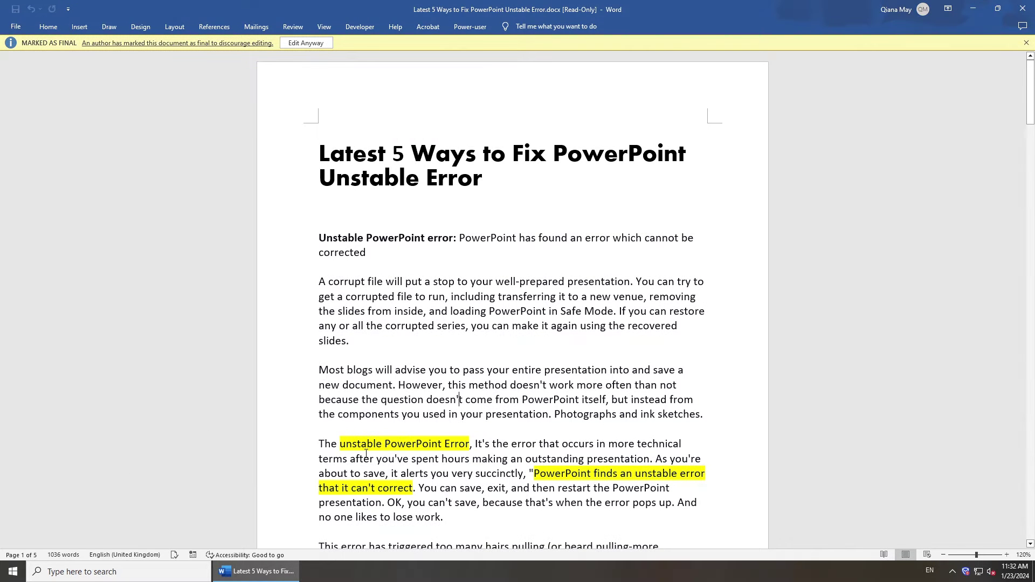
- Dismiss the Marked as Final bar with Edit Anyway and add a blank line under the title
key("Delete")
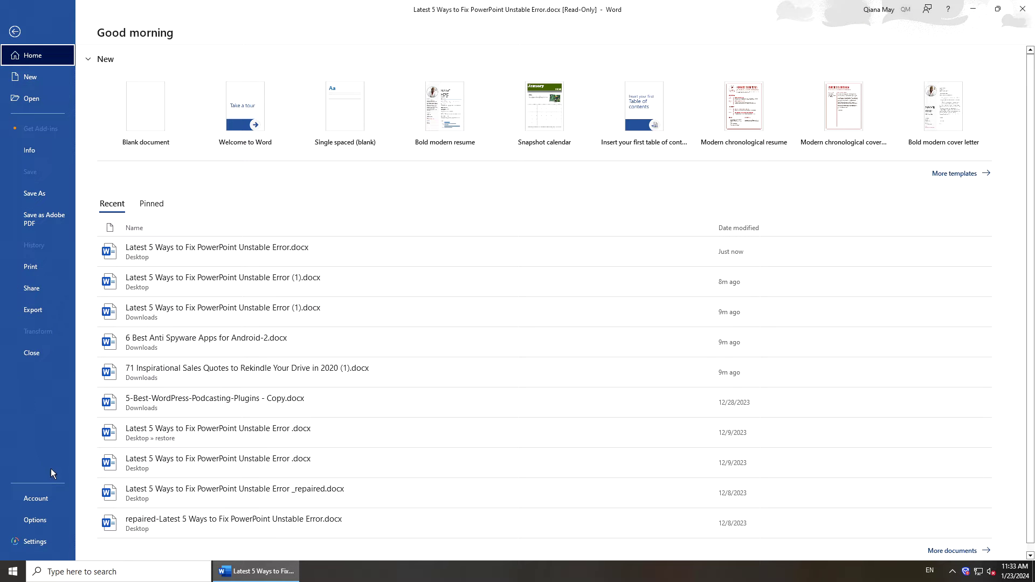
left_click(49, 497)
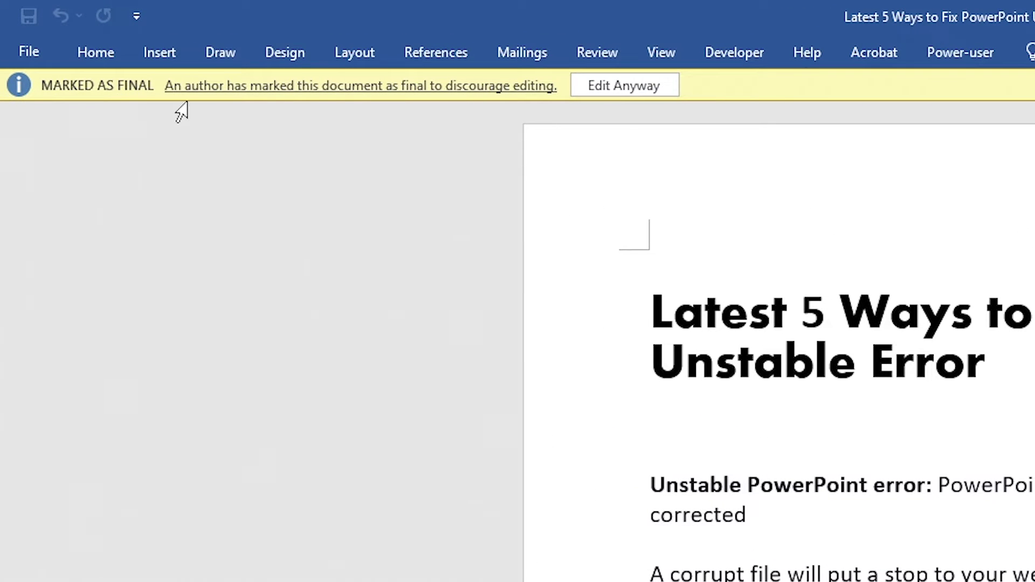
left_click(668, 95)
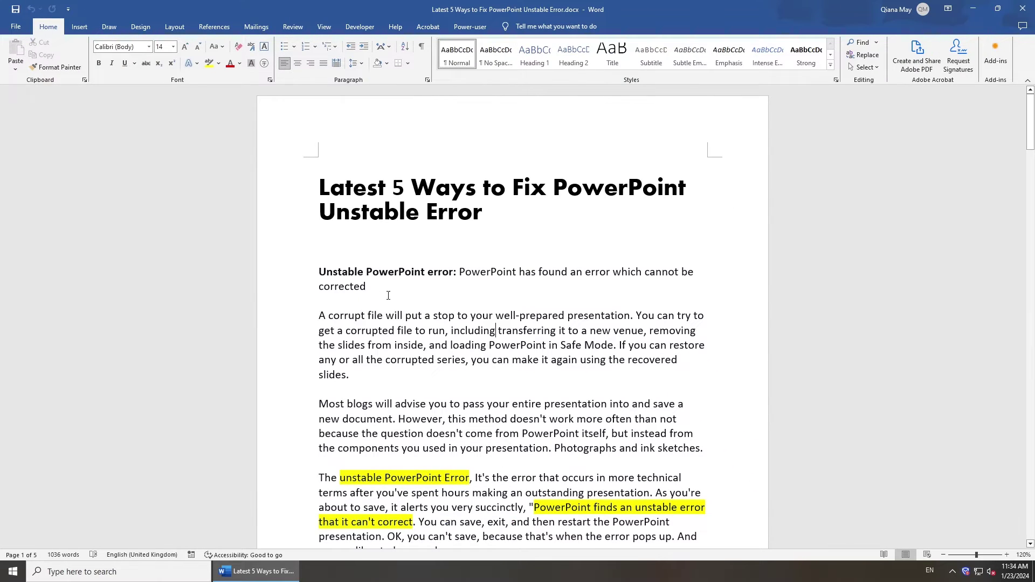
left_click(379, 243)
key("Return")
key("Return")
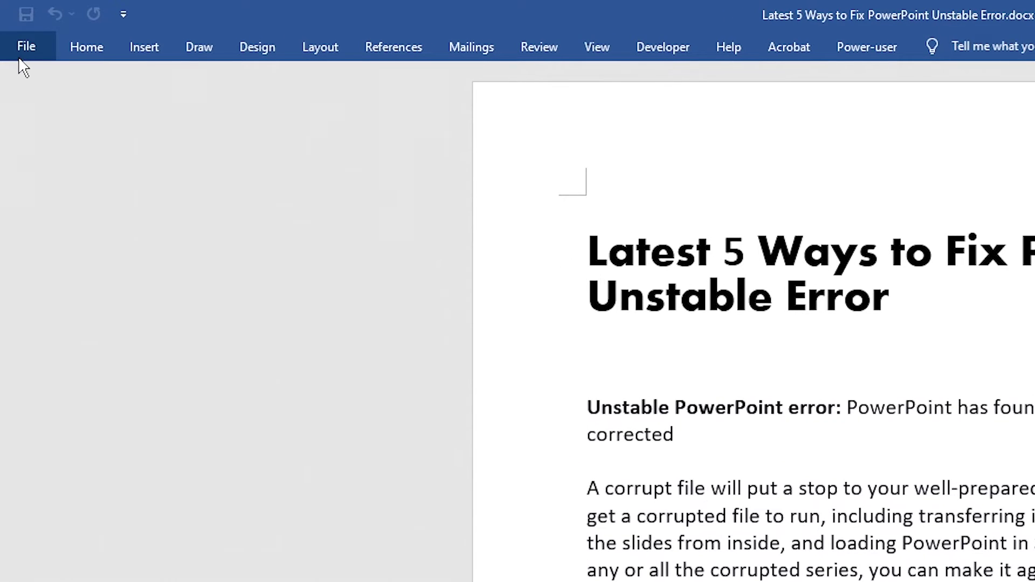
- Toggle Mark as Final off under File > Info > Protect Document and return to the text
left_click(21, 59)
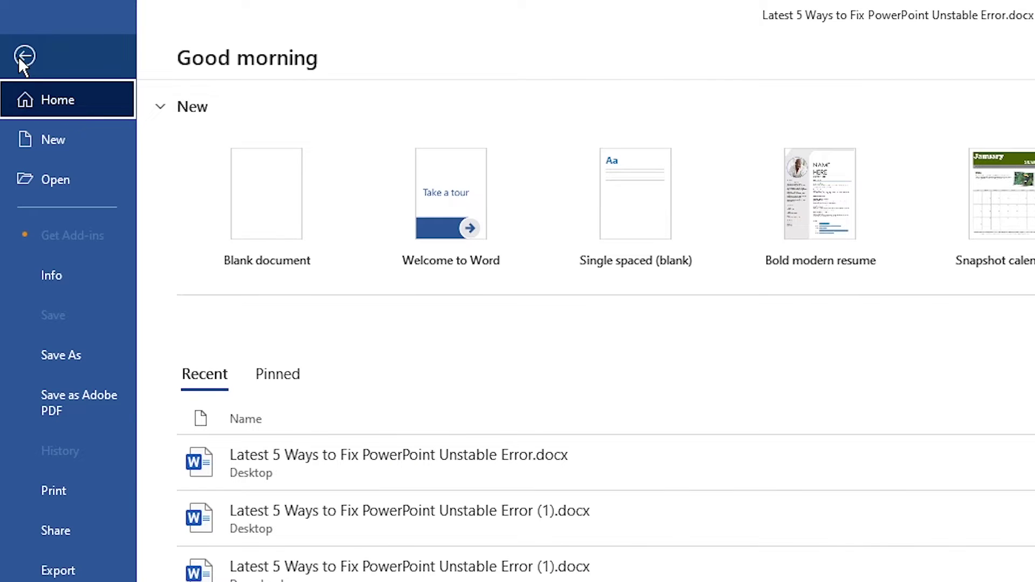
left_click(113, 280)
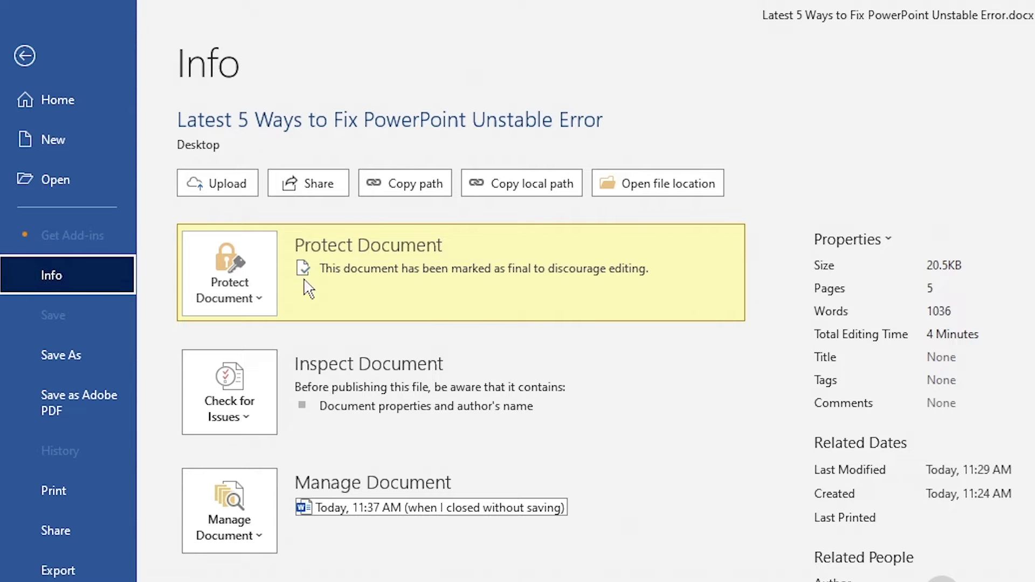
left_click(274, 303)
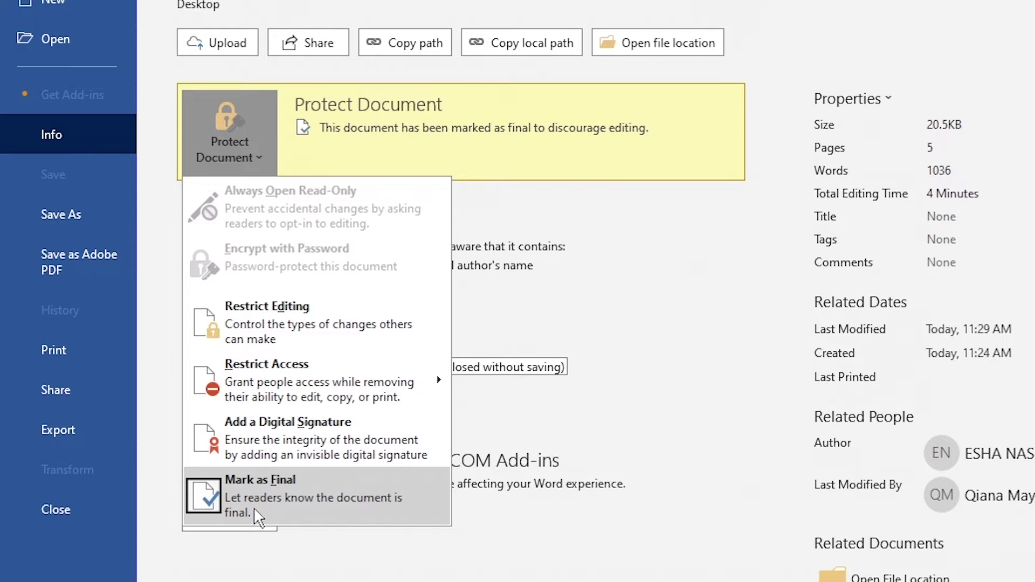
left_click(345, 517)
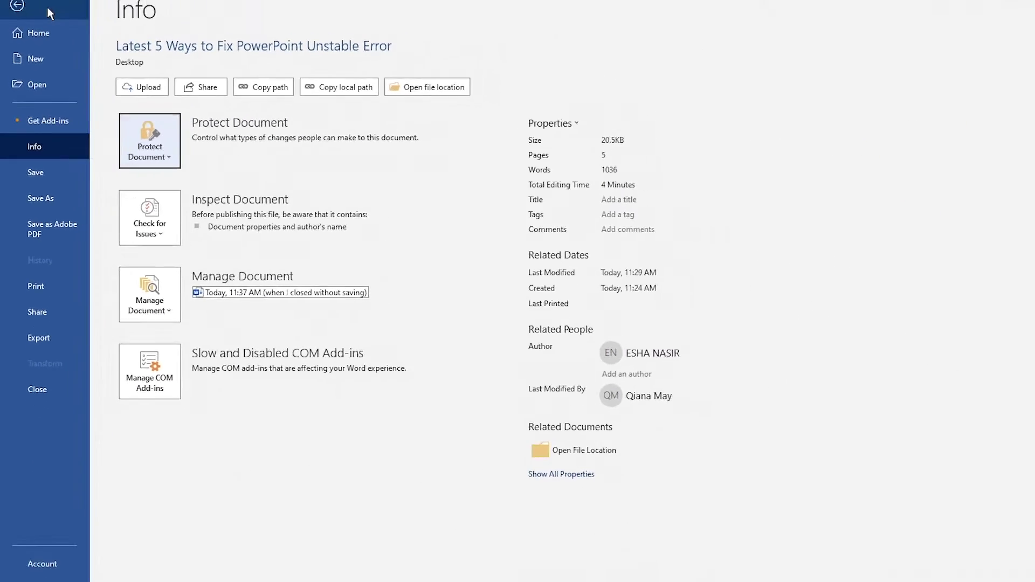
left_click(46, 13)
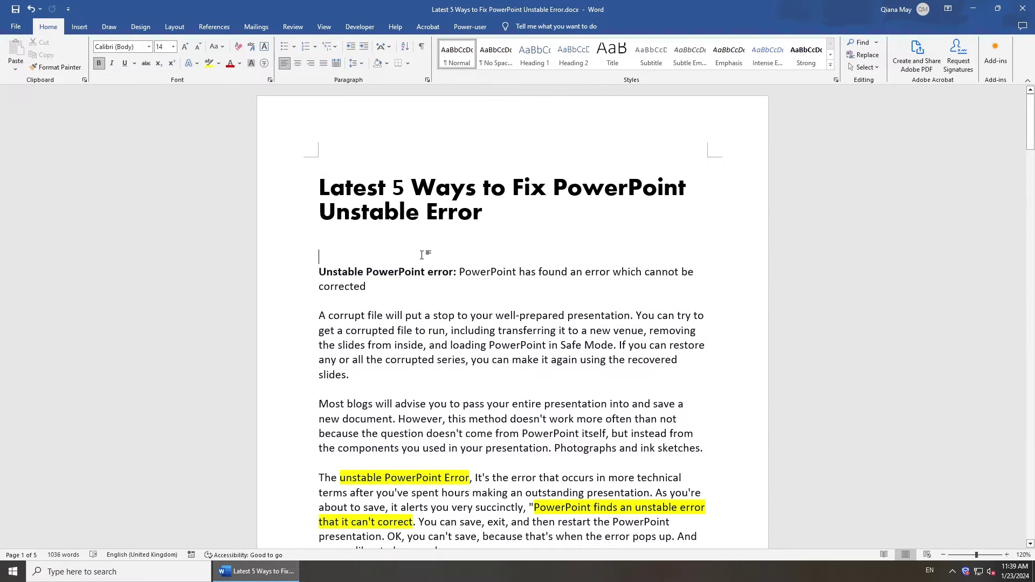
type("t")
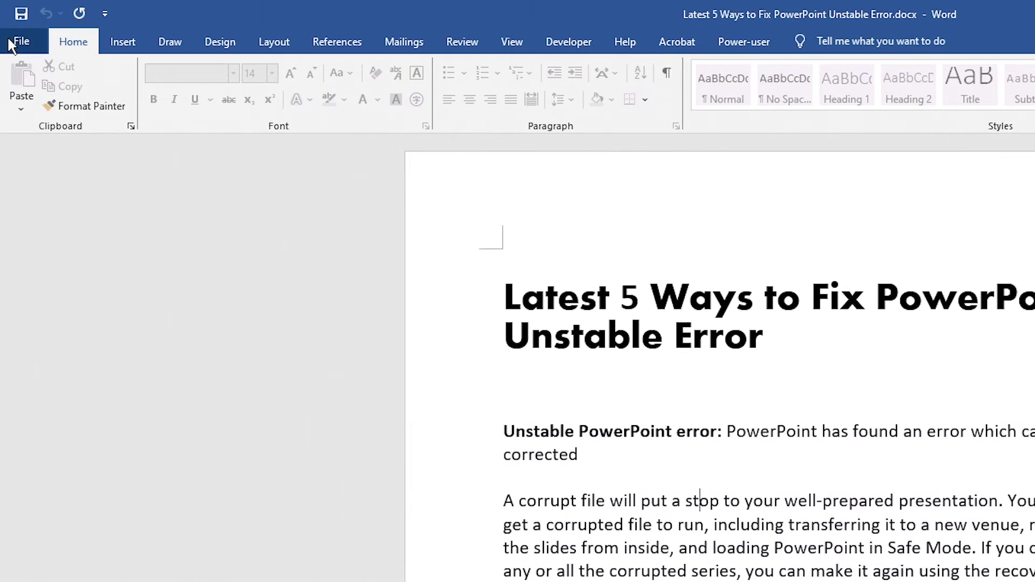
- Stop the password-protected Restrict Editing protection and uncheck the read-only editing restriction
left_click(21, 42)
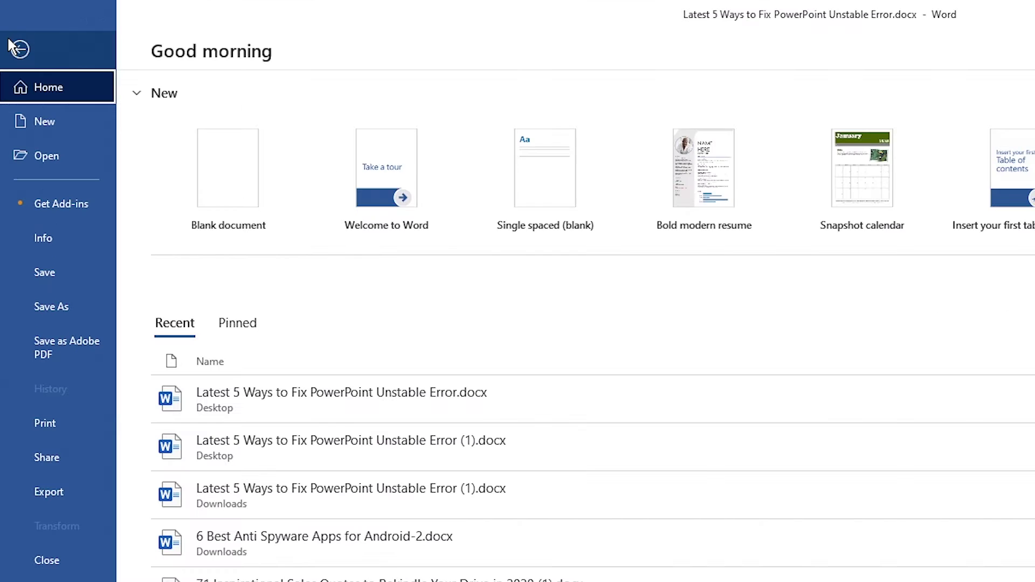
left_click(69, 238)
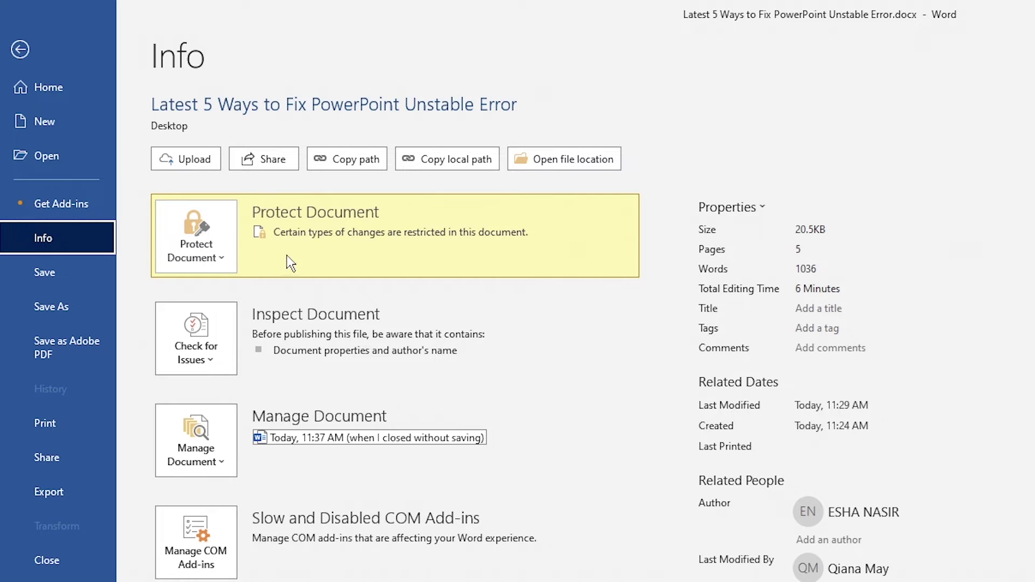
left_click(231, 258)
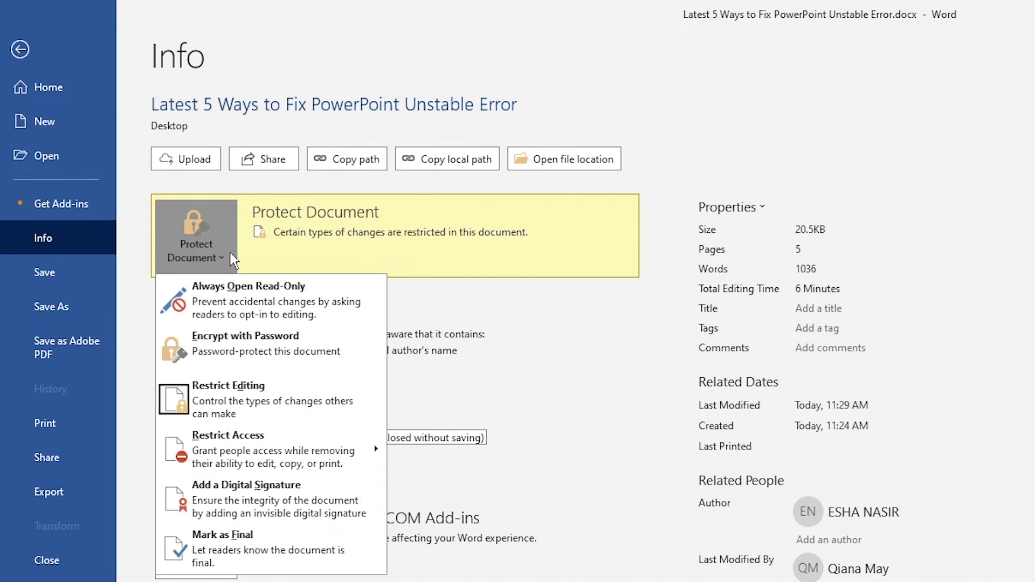
left_click(289, 399)
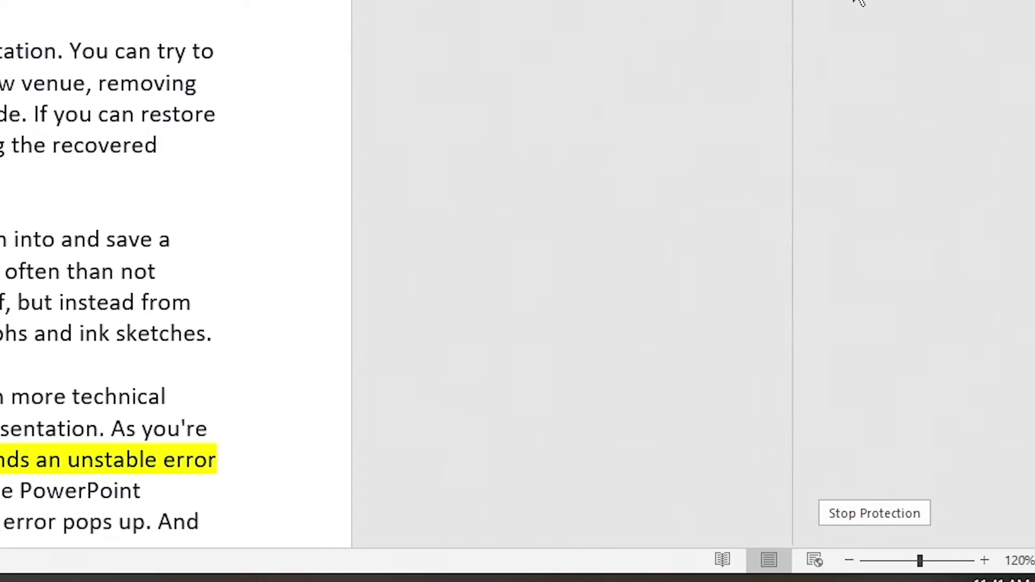
left_click(905, 517)
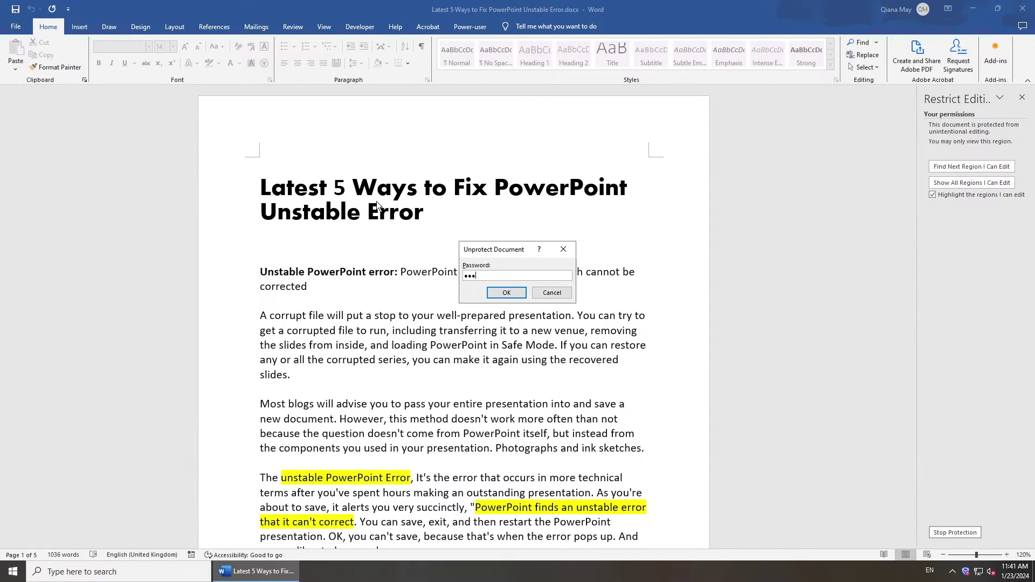
left_click(506, 292)
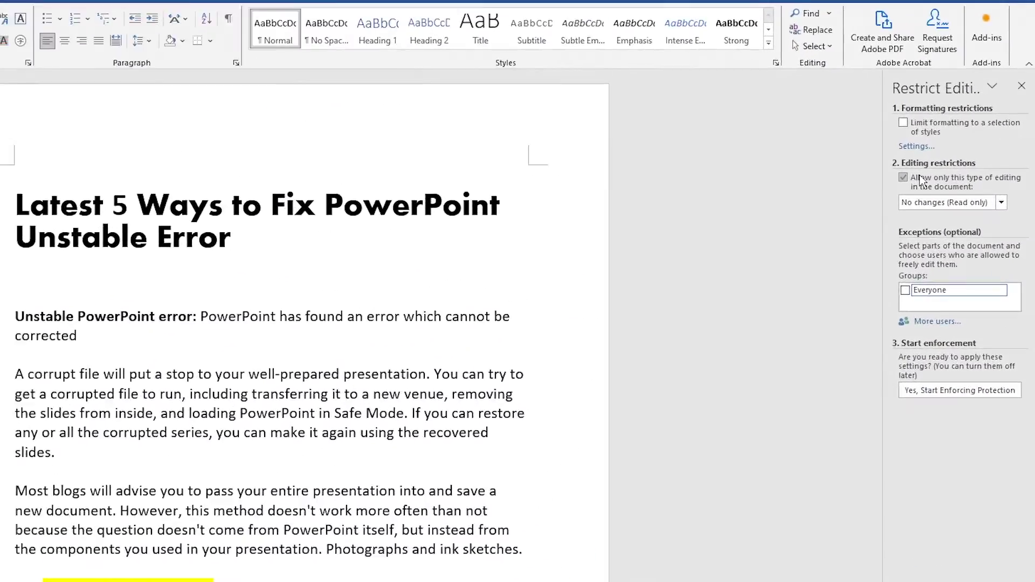
left_click(906, 178)
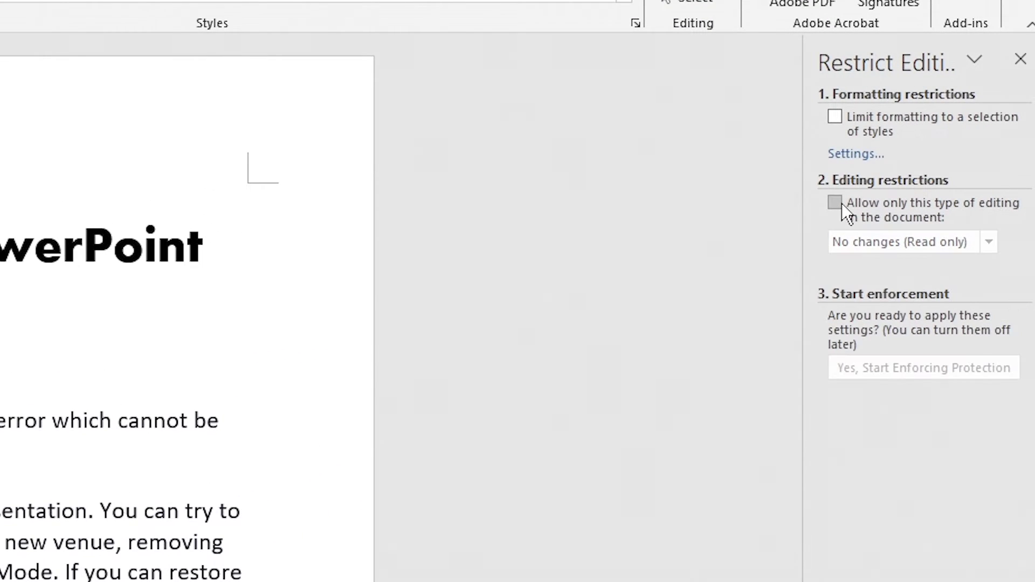
left_click(1020, 61)
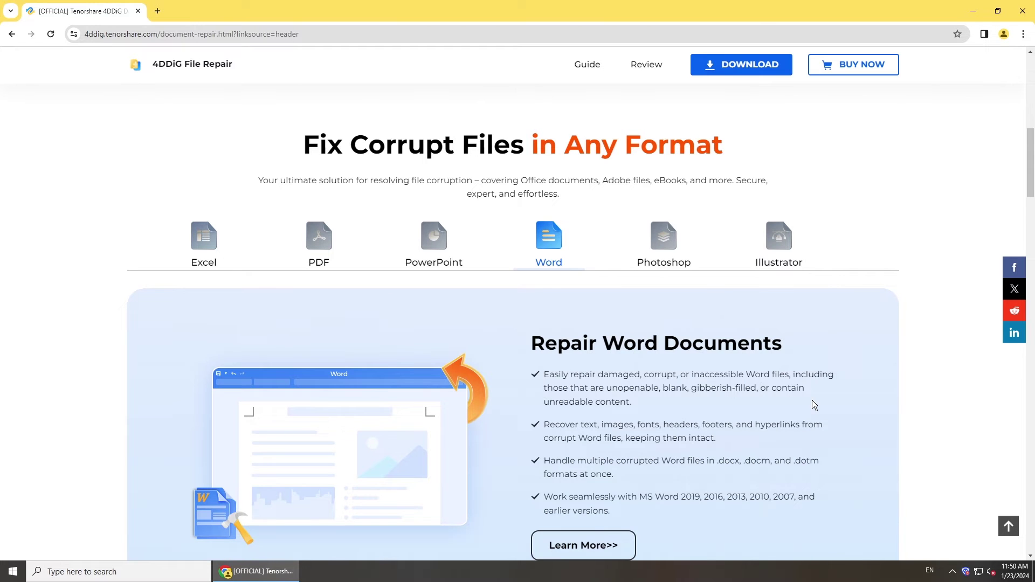
- Scroll back up the 4DDiG File Repair product page in Chrome
scroll(564, 393, "up", 10)
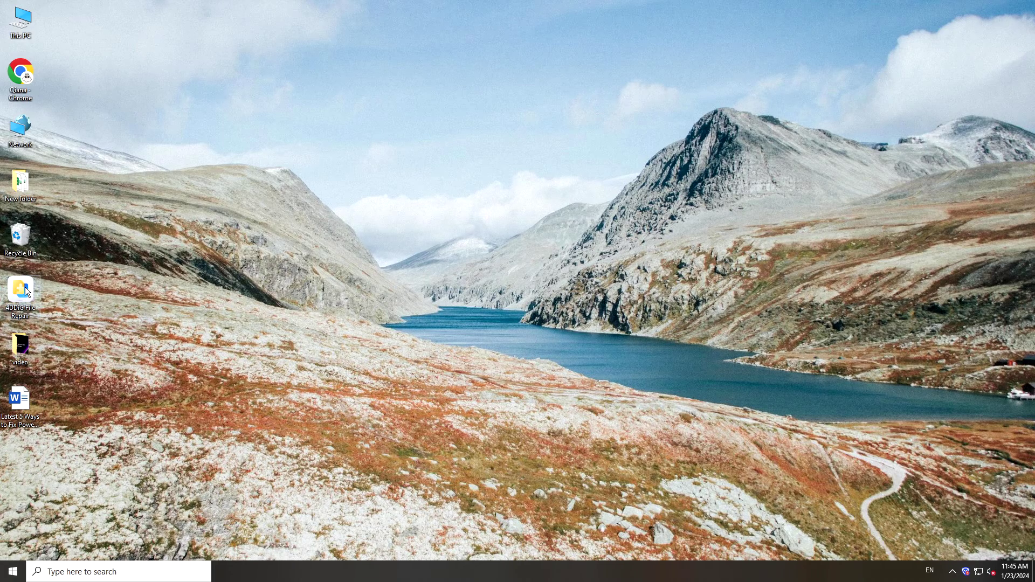
- Launch 4DDiG, choose File Repair and start repairing the PowerPoint Unstable Error docx
double_click(25, 288)
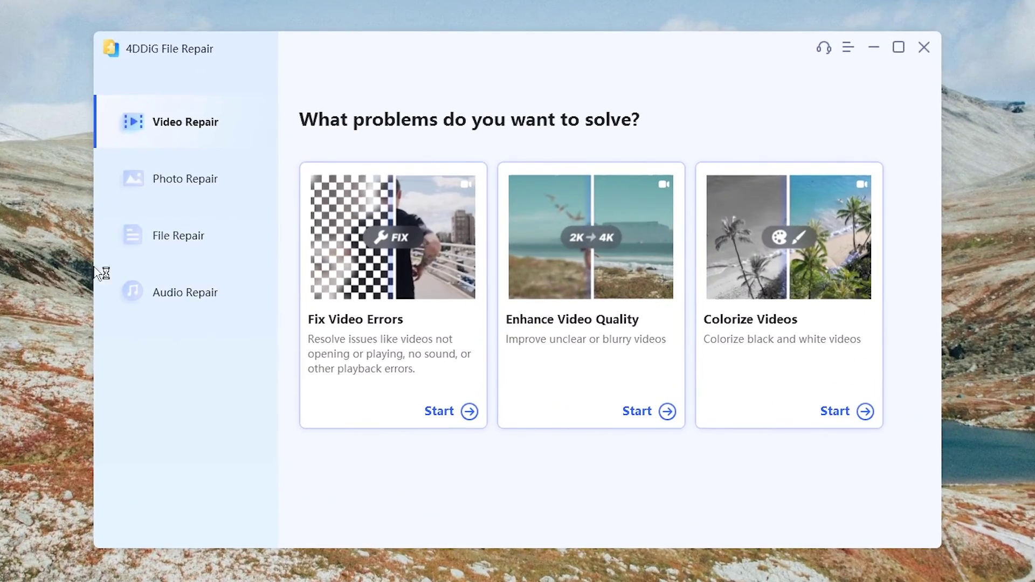
left_click(185, 244)
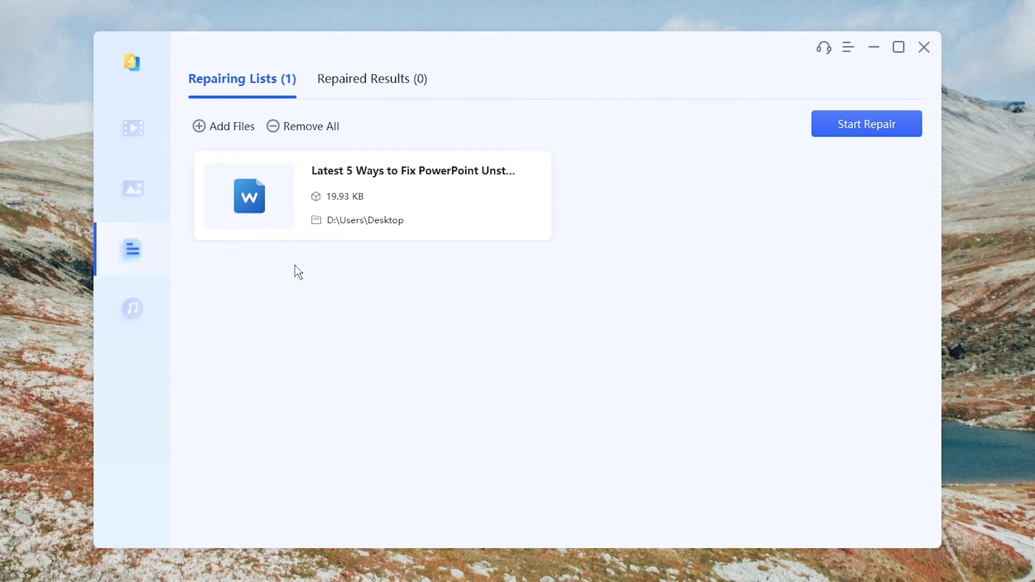
left_click(910, 131)
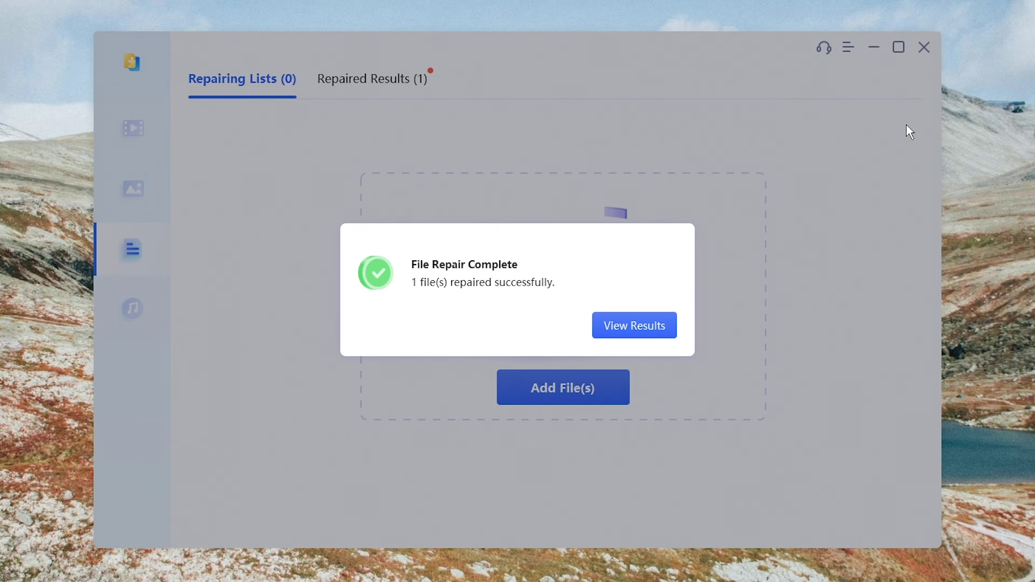
- Preview the repaired document and export it to the Desktop
left_click(649, 322)
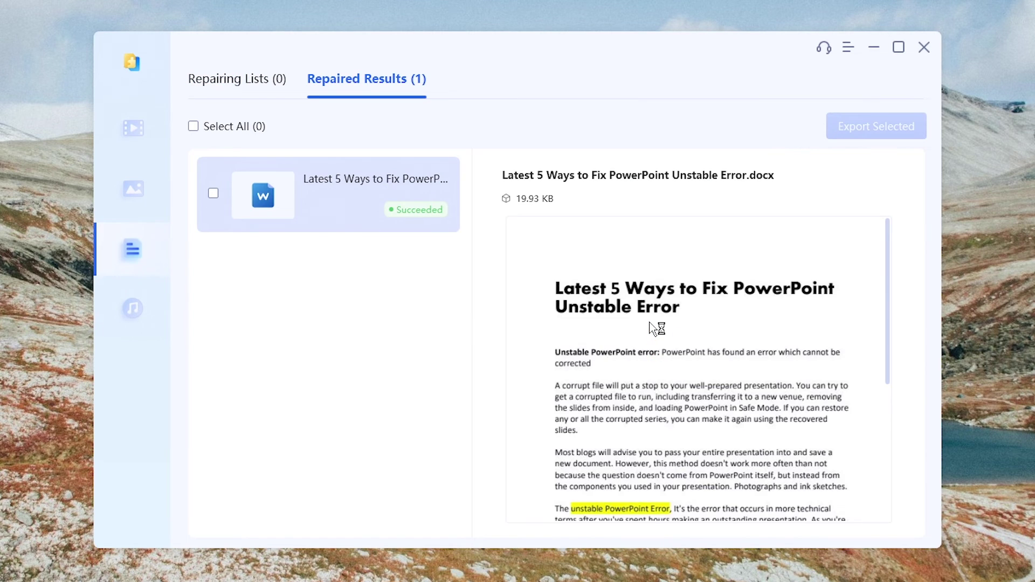
scroll(652, 328, "down", 4)
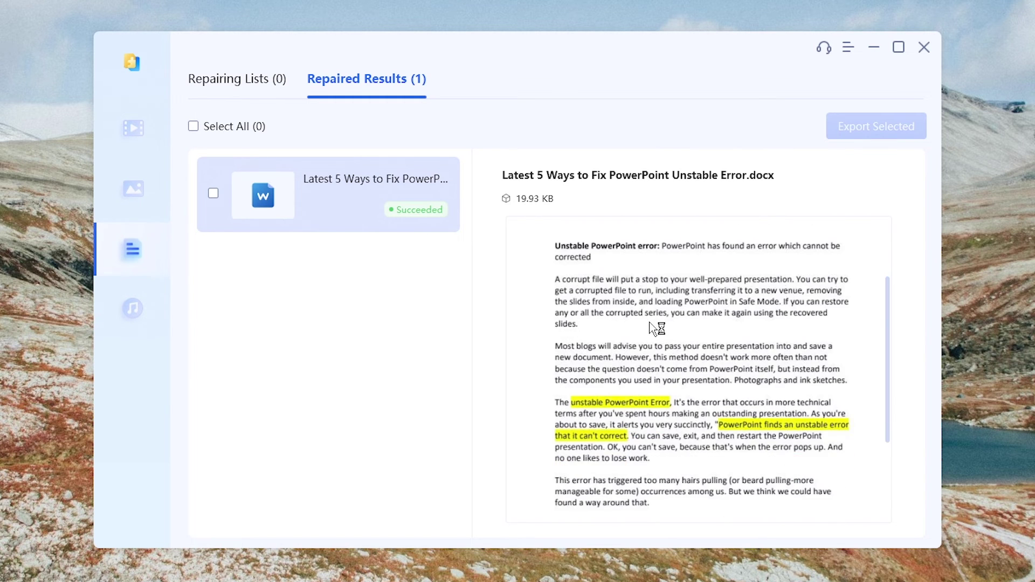
scroll(652, 328, "up", 2)
scroll(652, 328, "up", 2)
mouse_move(272, 208)
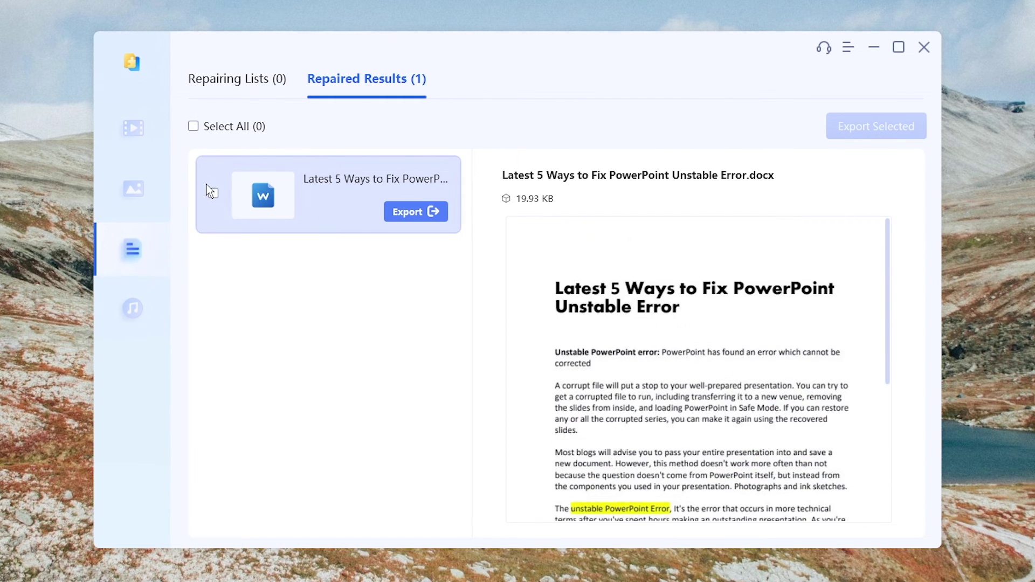
left_click(425, 215)
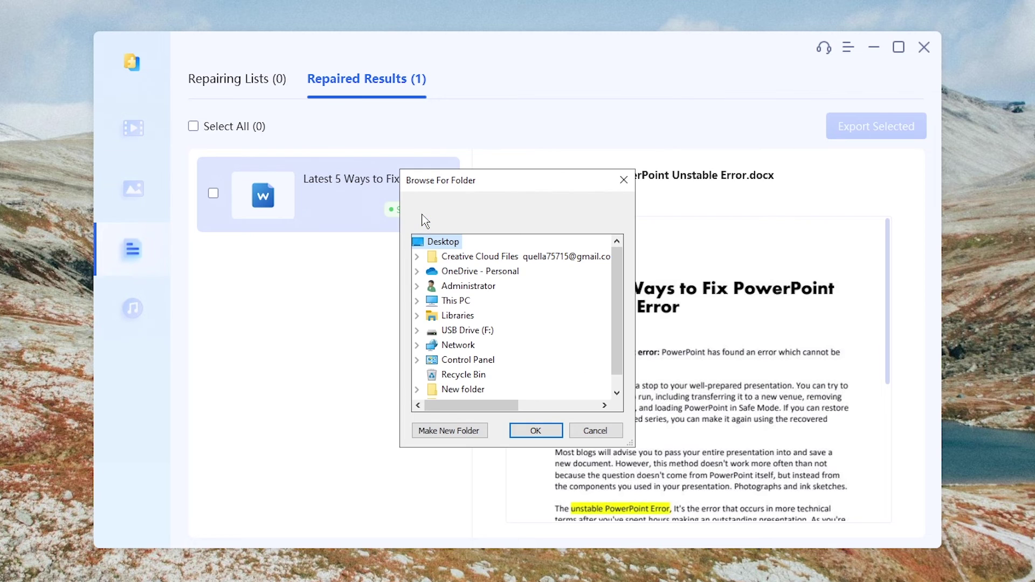
left_click(541, 435)
left_click(650, 331)
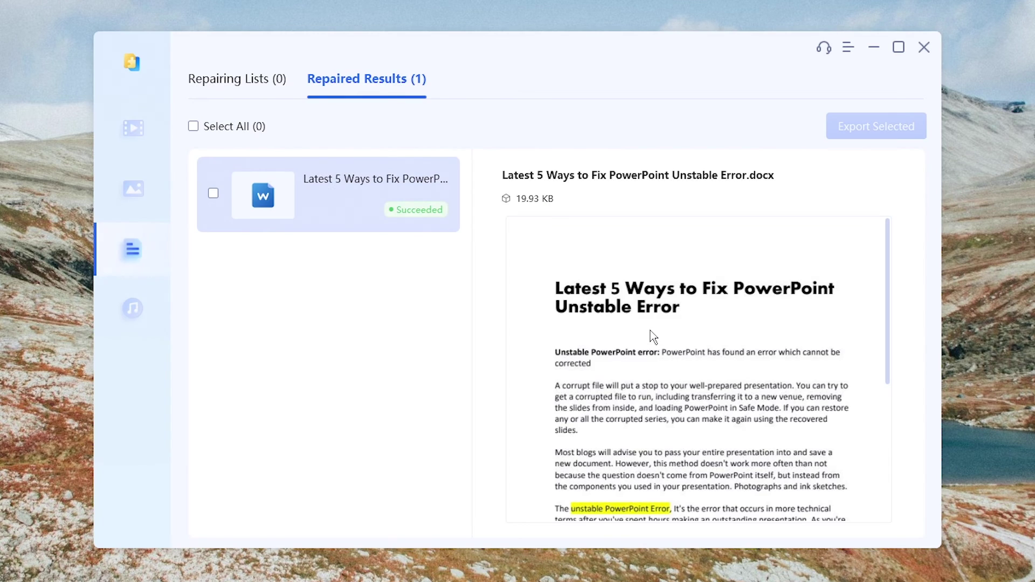
- Open the '_repaired' docx in Word, scroll through its pages and close the license notice
double_click(360, 253)
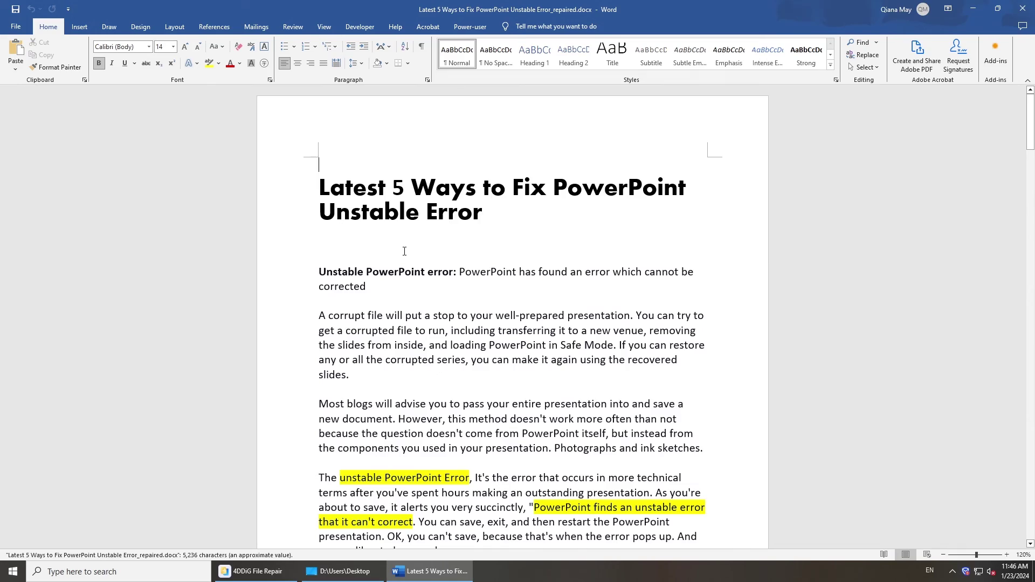
scroll(405, 251, "down", 10)
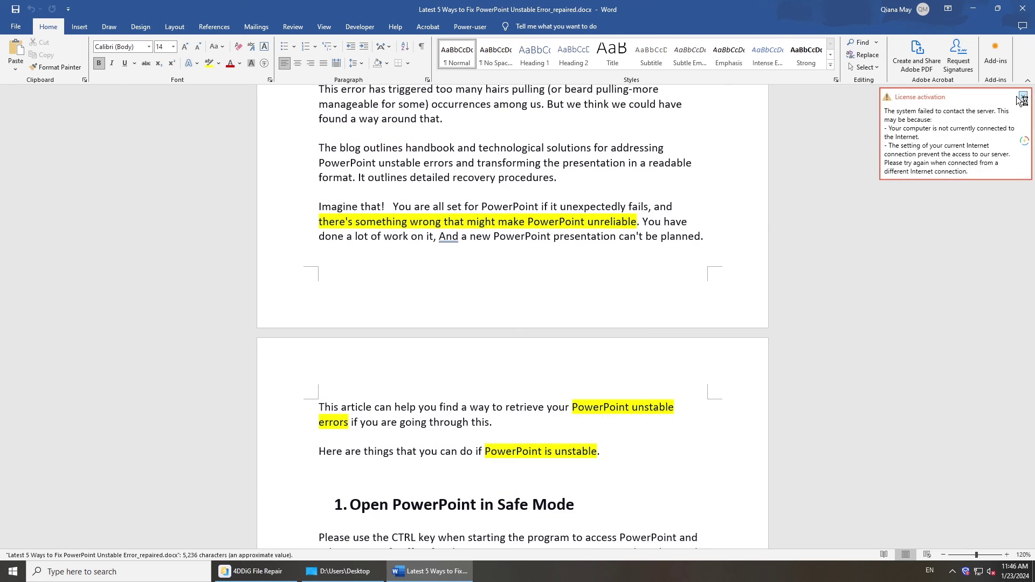
scroll(436, 376, "up", 10)
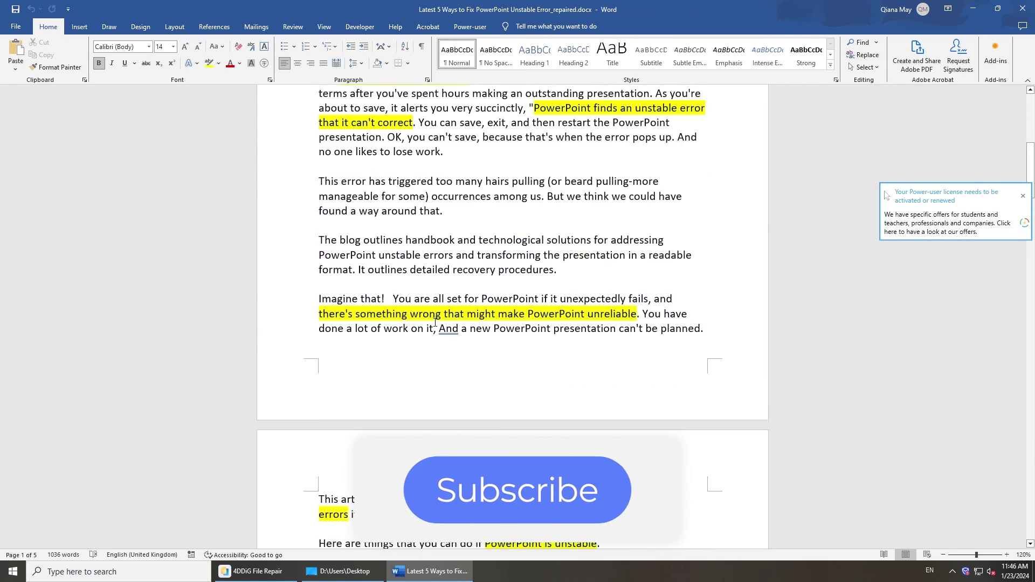
left_click(1023, 196)
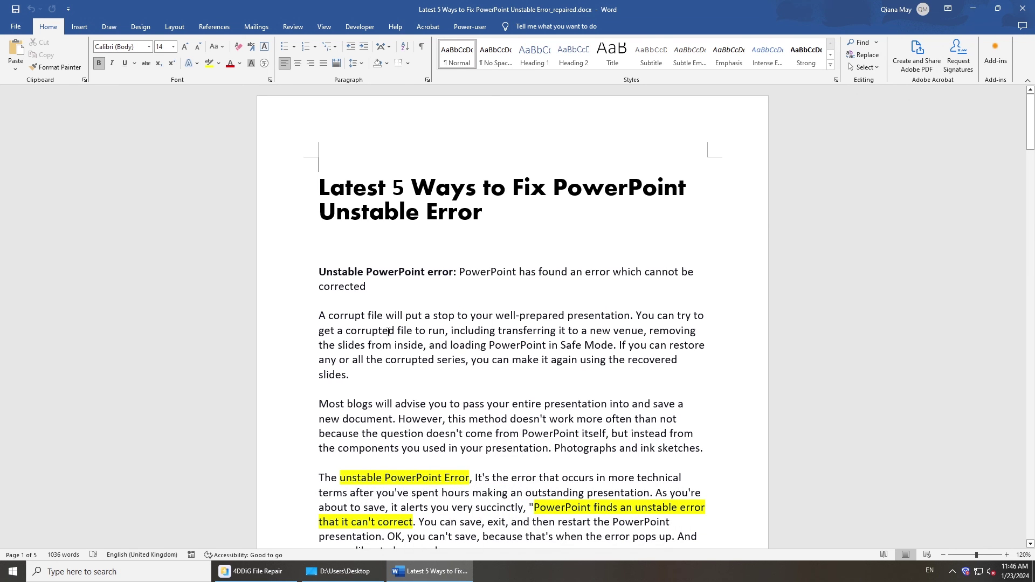